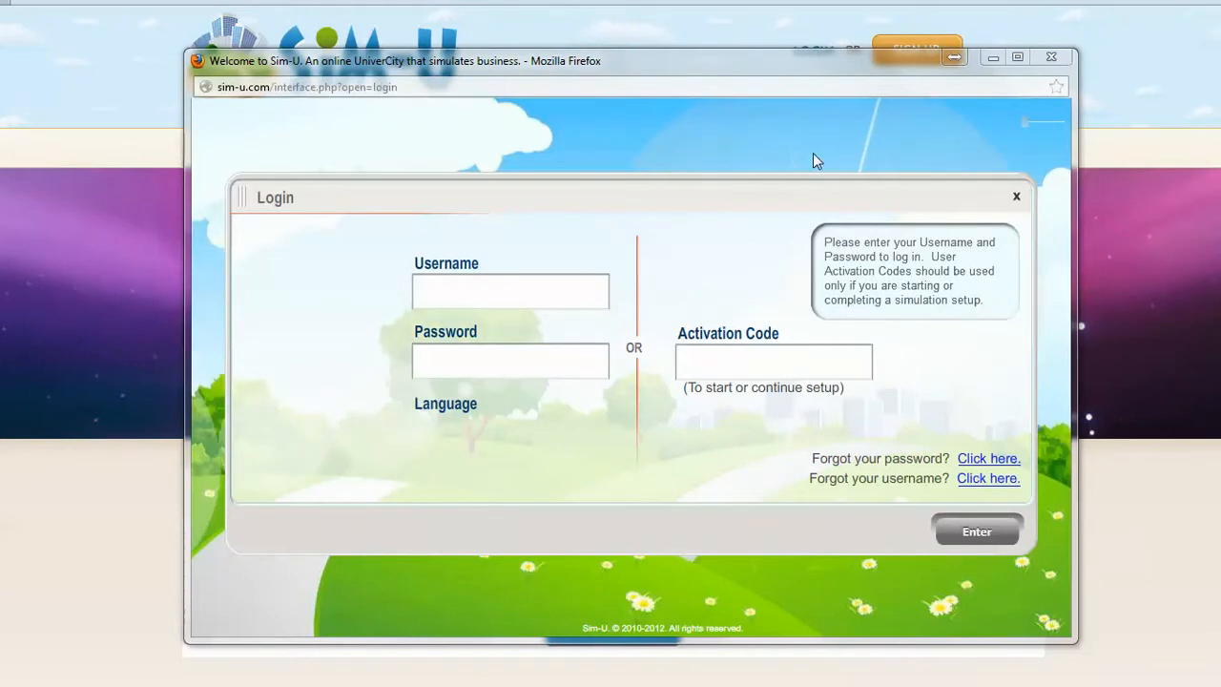
Step: Log in to Sim-U with the instructor account's username and password
left_click_drag(831, 65, 827, 86)
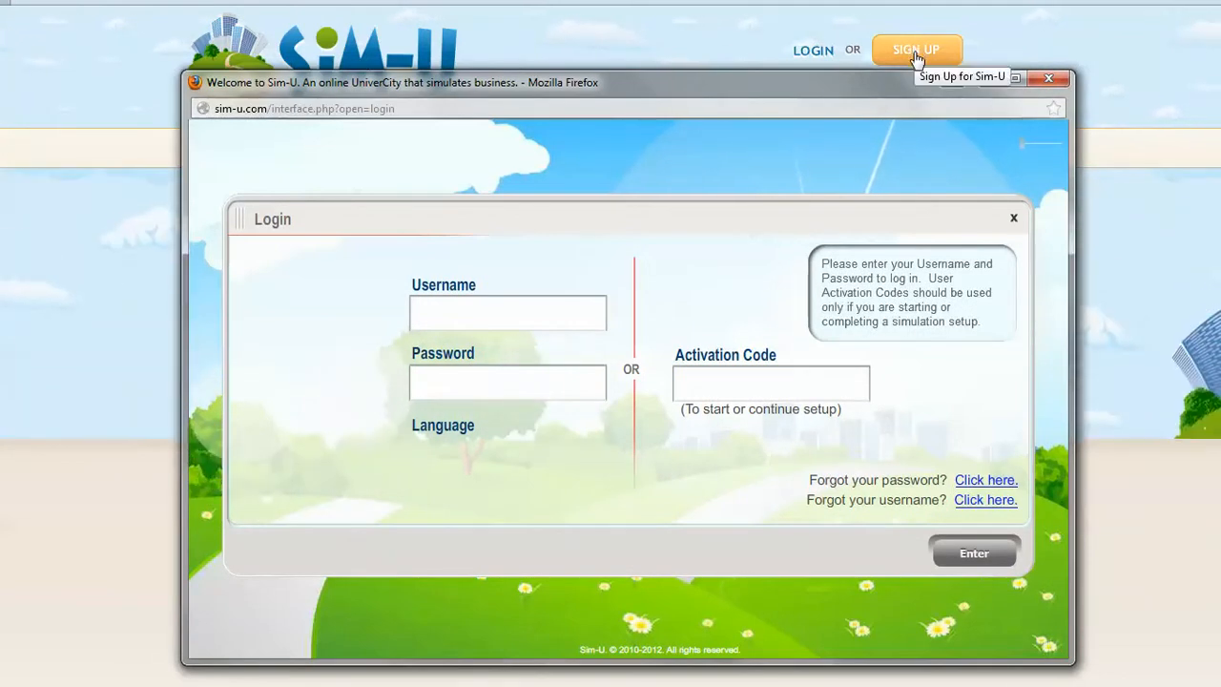
left_click_drag(843, 79, 844, 62)
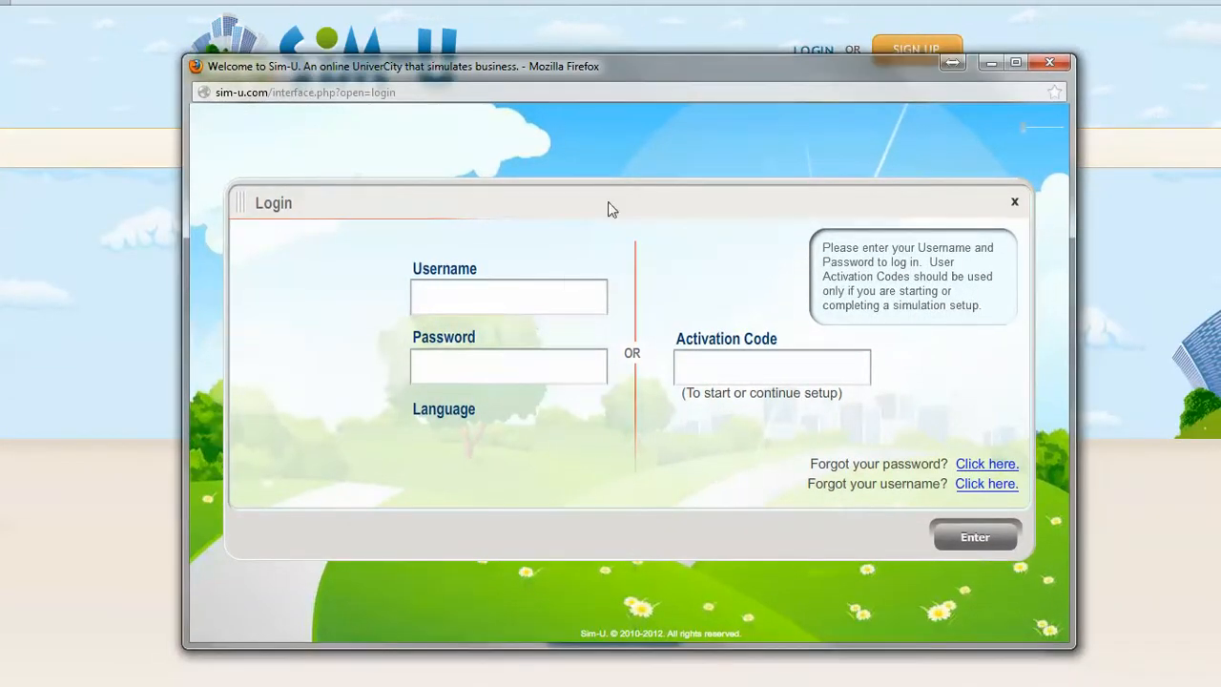
left_click(555, 291)
type("drewprof")
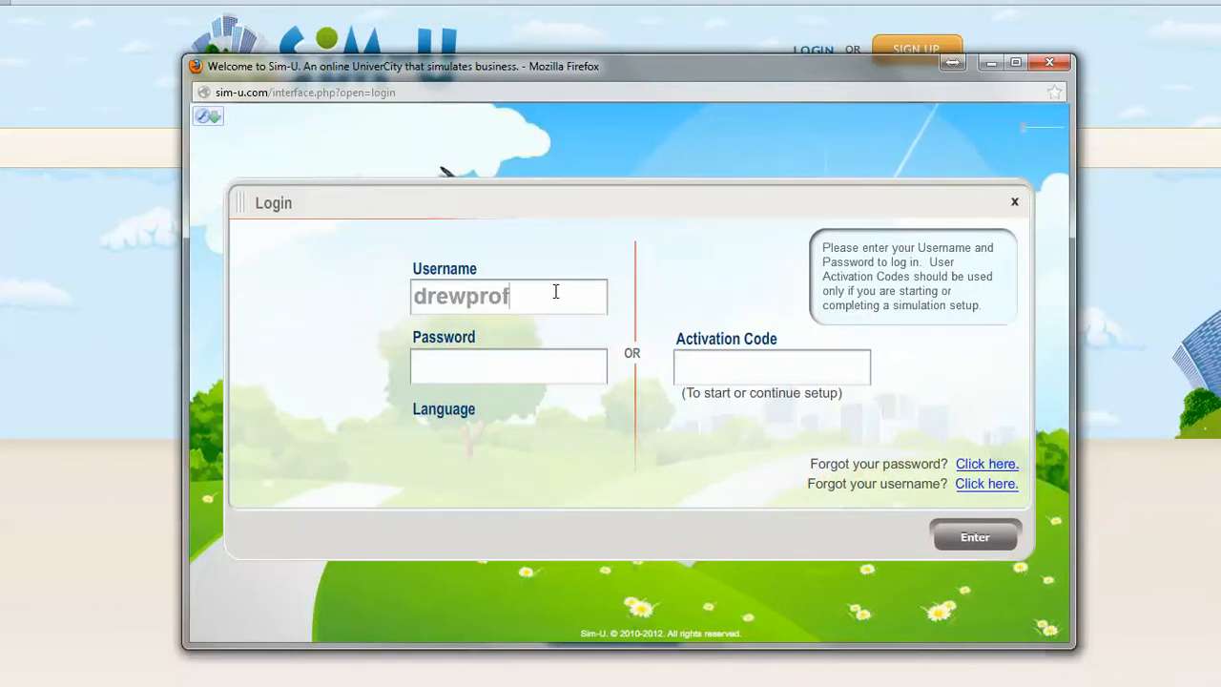
left_click(524, 366)
type("******")
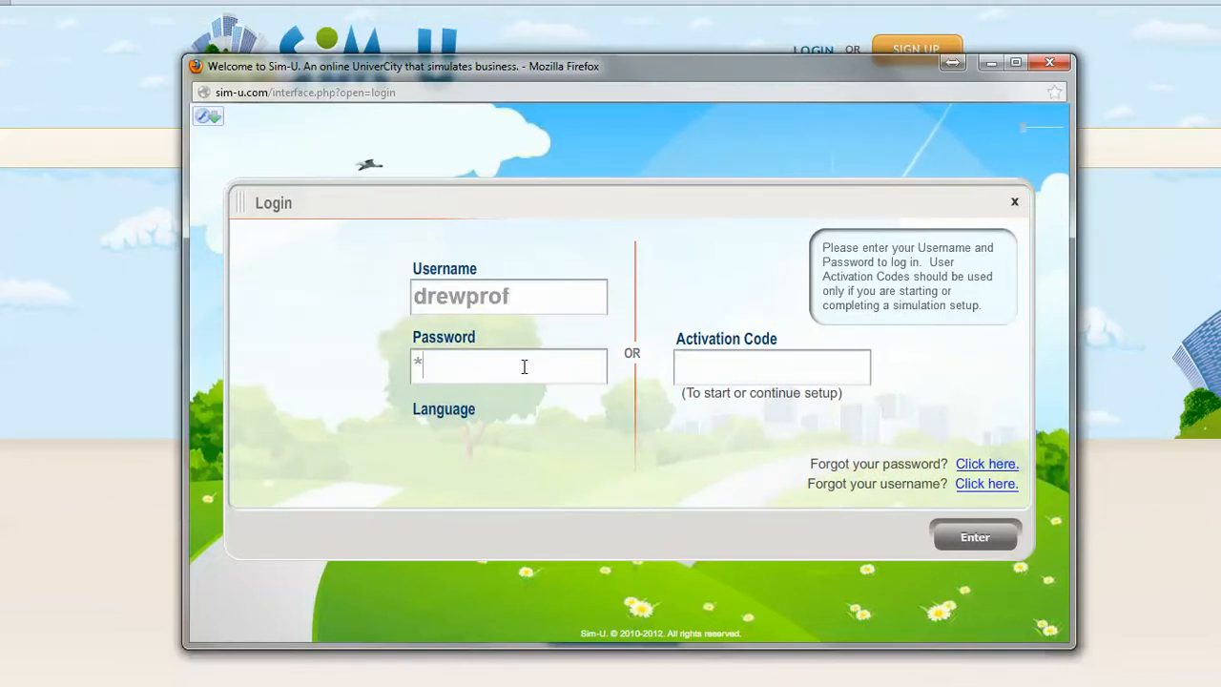
type("***")
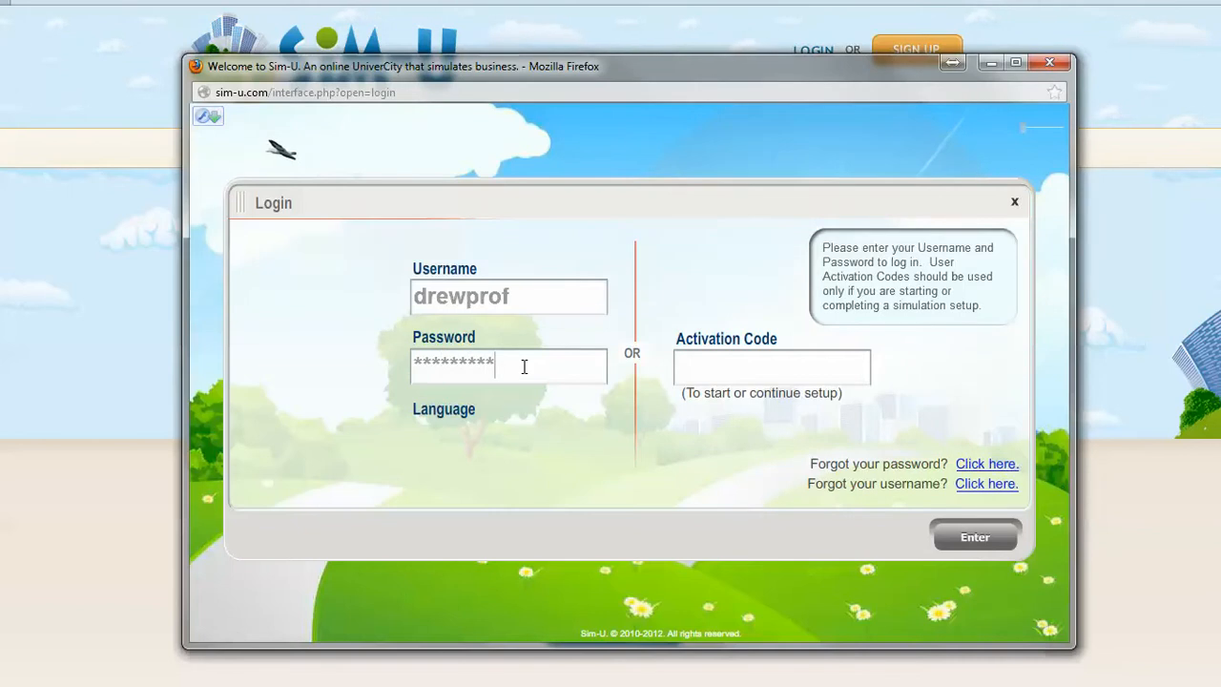
left_click(982, 540)
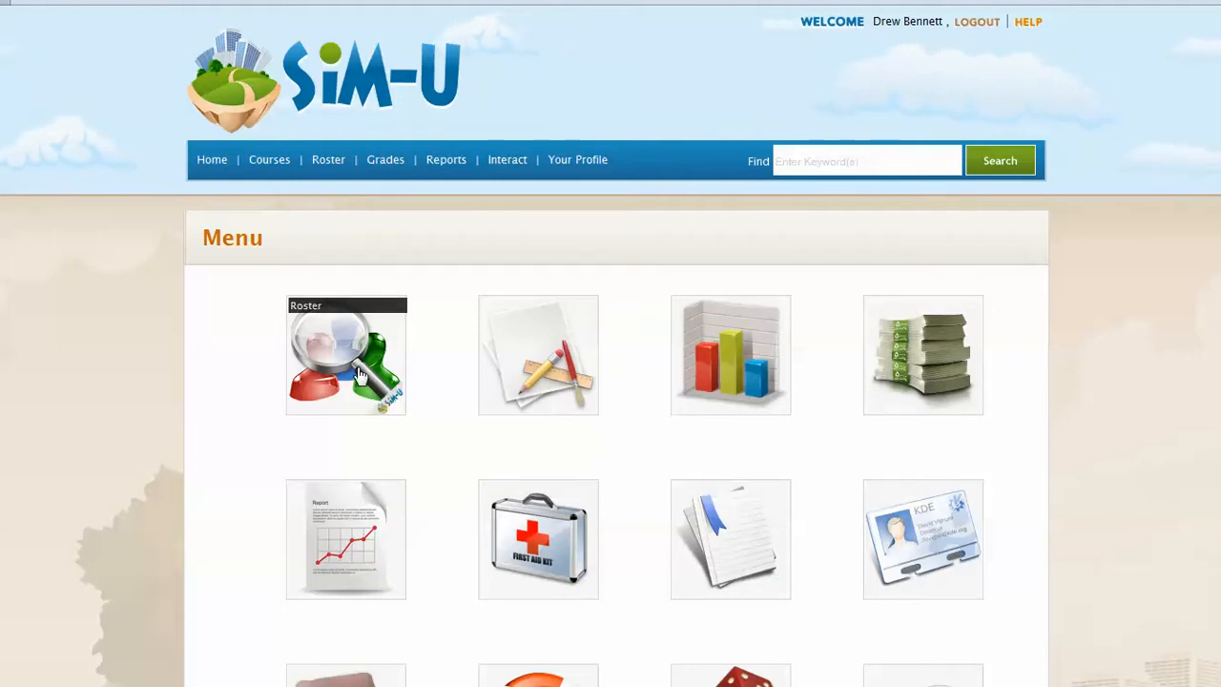
Step: Start a new course for 25 users with the course code biz101
left_click(271, 162)
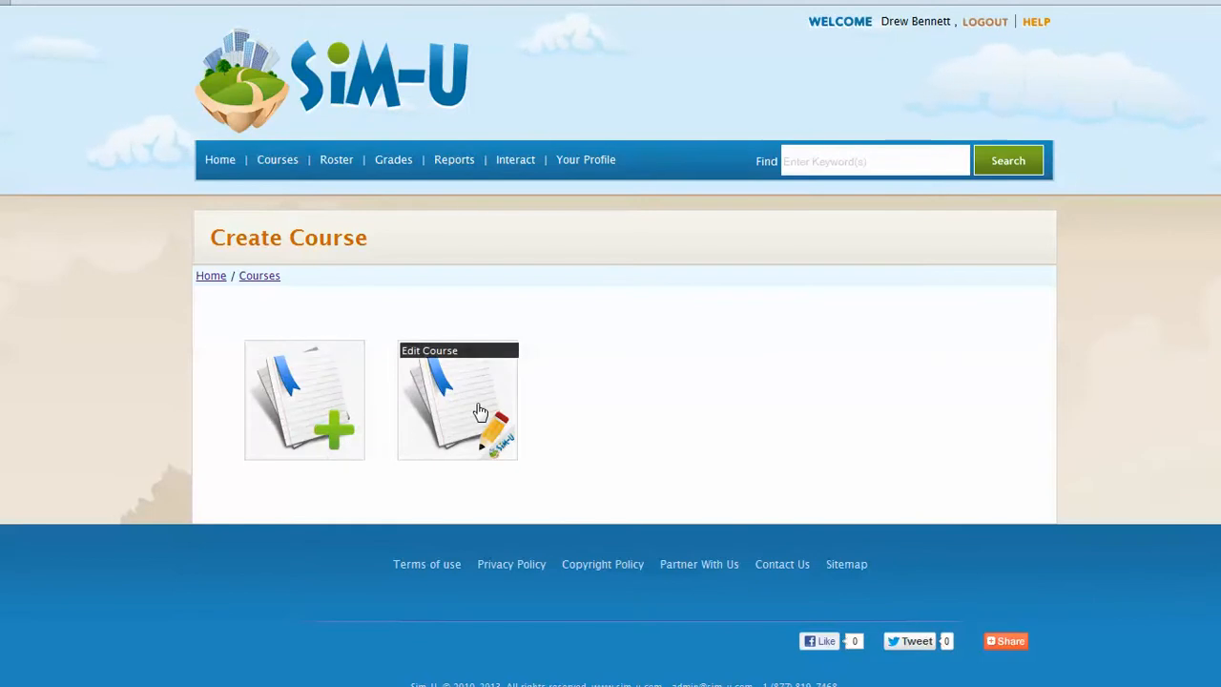
left_click(333, 392)
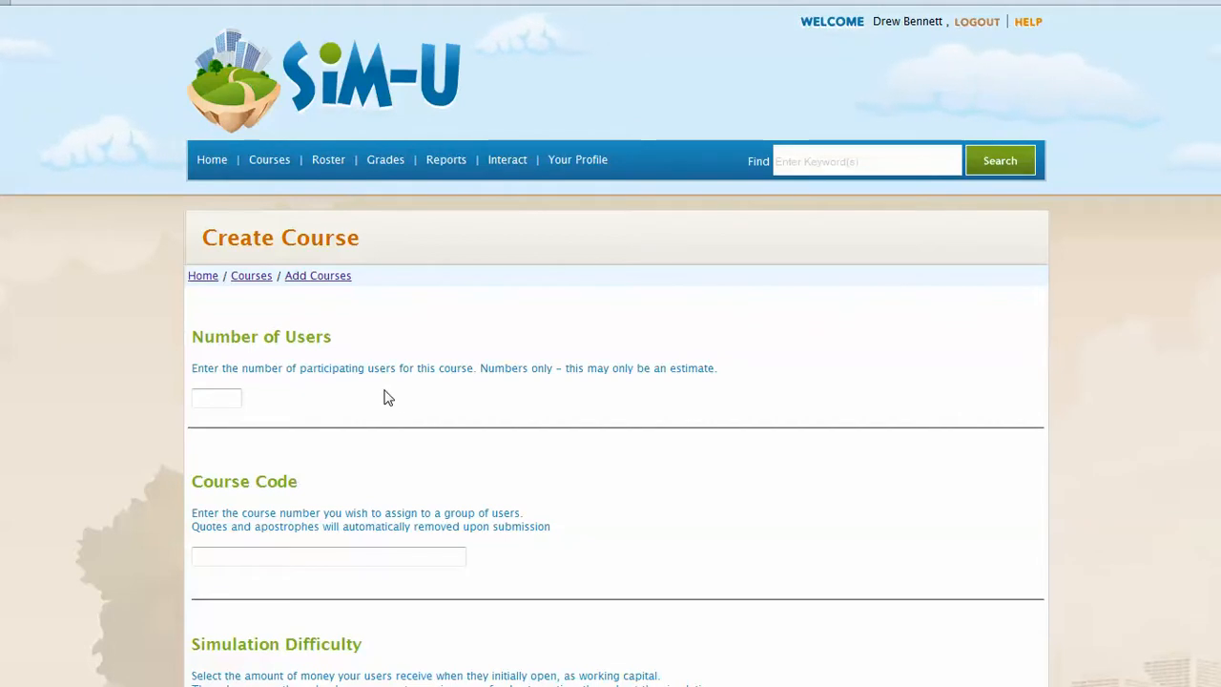
scroll(399, 403, "down", 2)
scroll(399, 402, "down", 2)
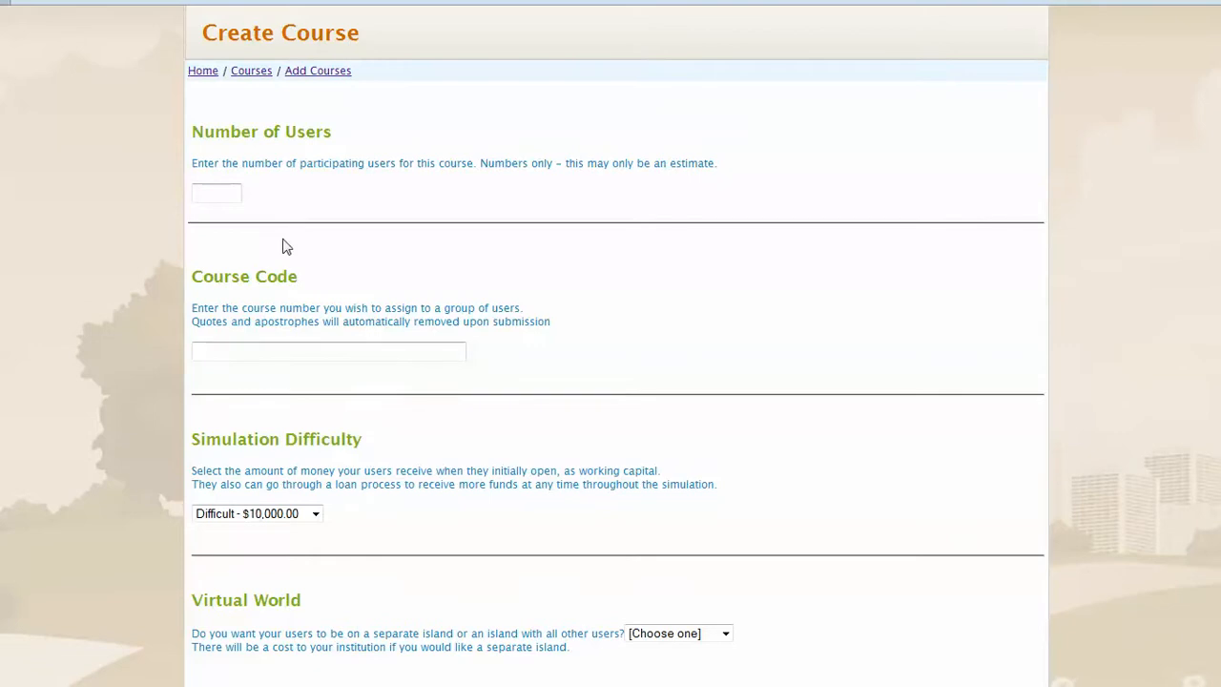
left_click(230, 195)
type("25")
left_click(212, 355)
type("biz101")
Step: Review the simulation difficulty options, keeping Difficult - $10,000.00
scroll(329, 309, "down", 2)
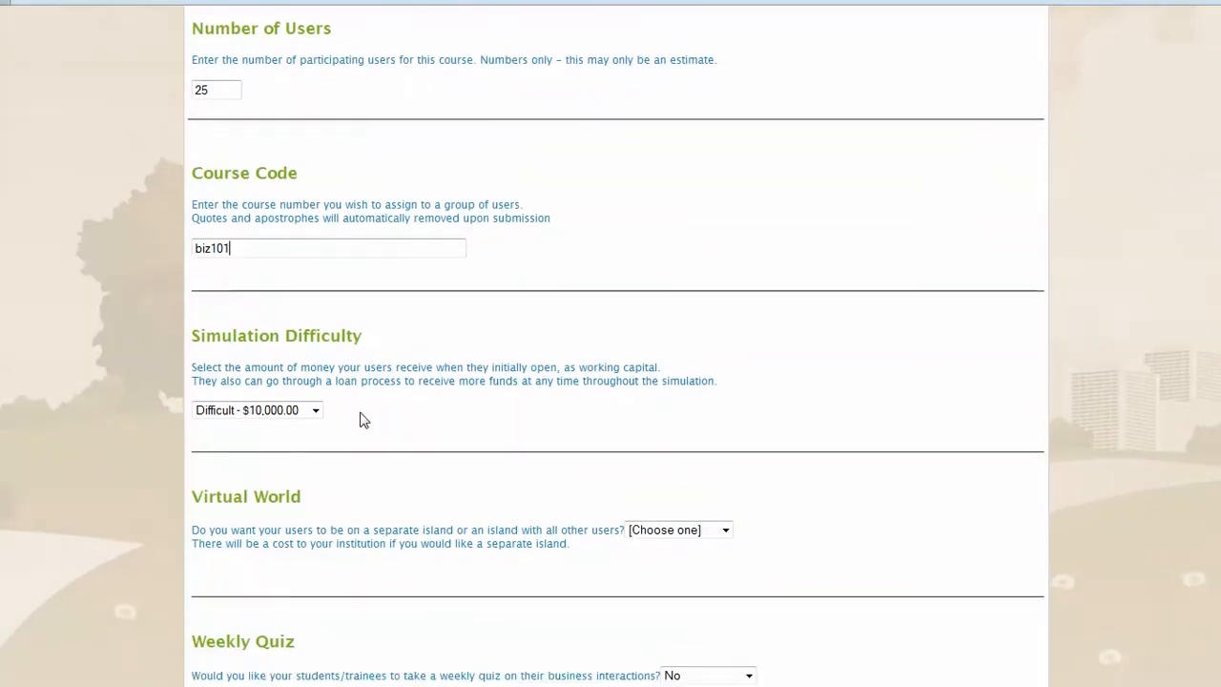
scroll(362, 420, "down", 2)
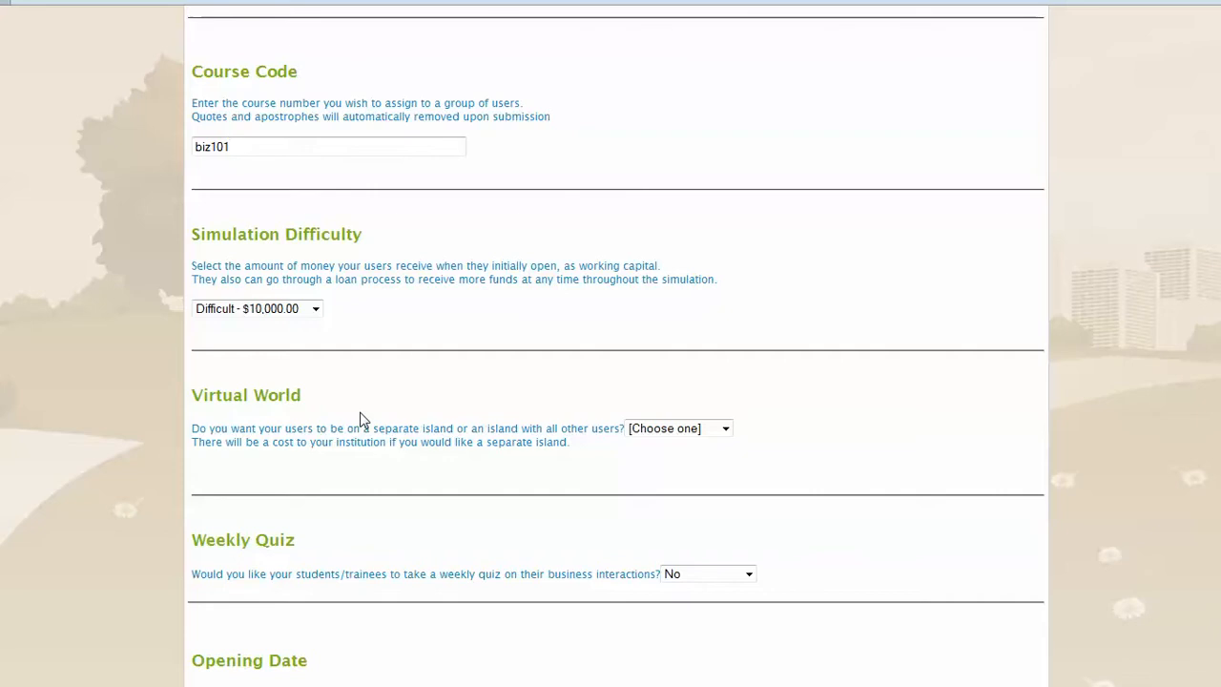
left_click(273, 310)
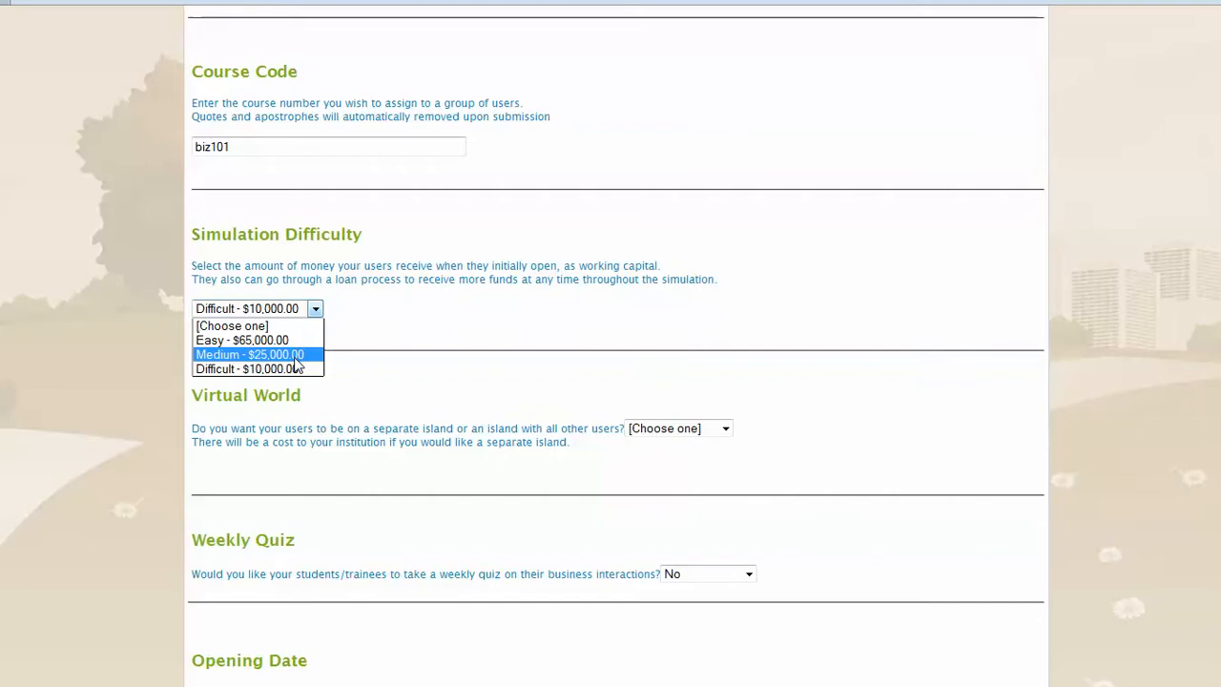
left_click(348, 351)
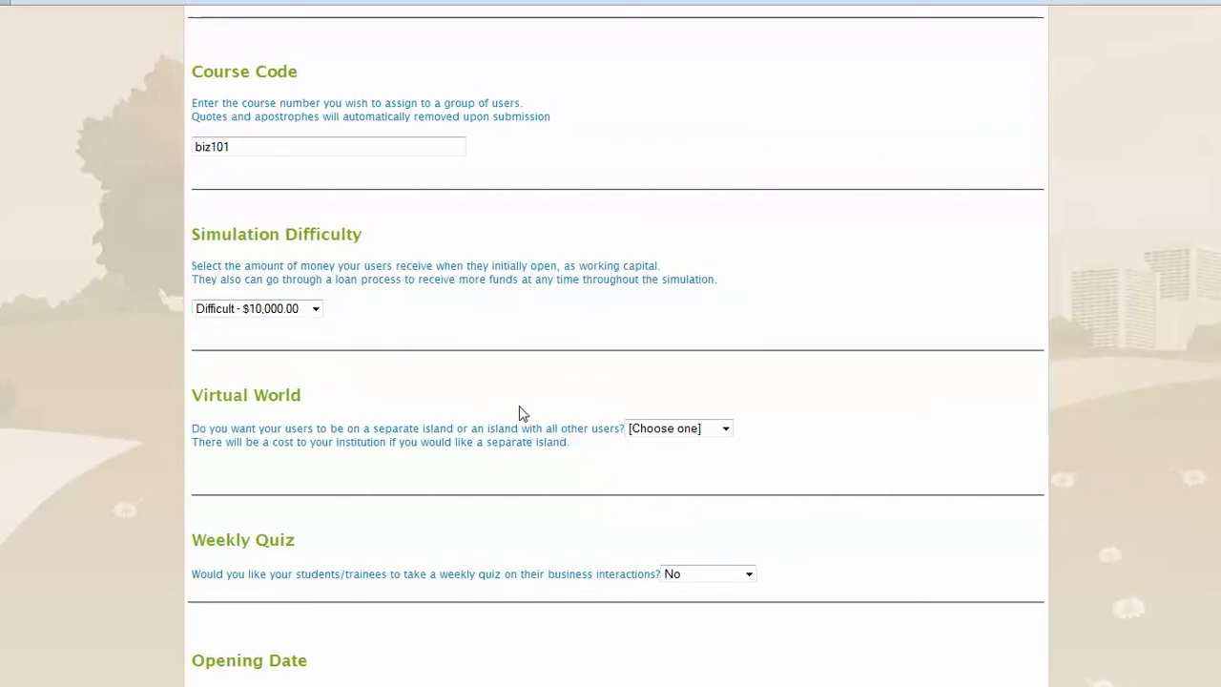
Step: Assign the users to the General Island virtual world and keep the weekly quiz set to No
scroll(520, 412, "down", 3)
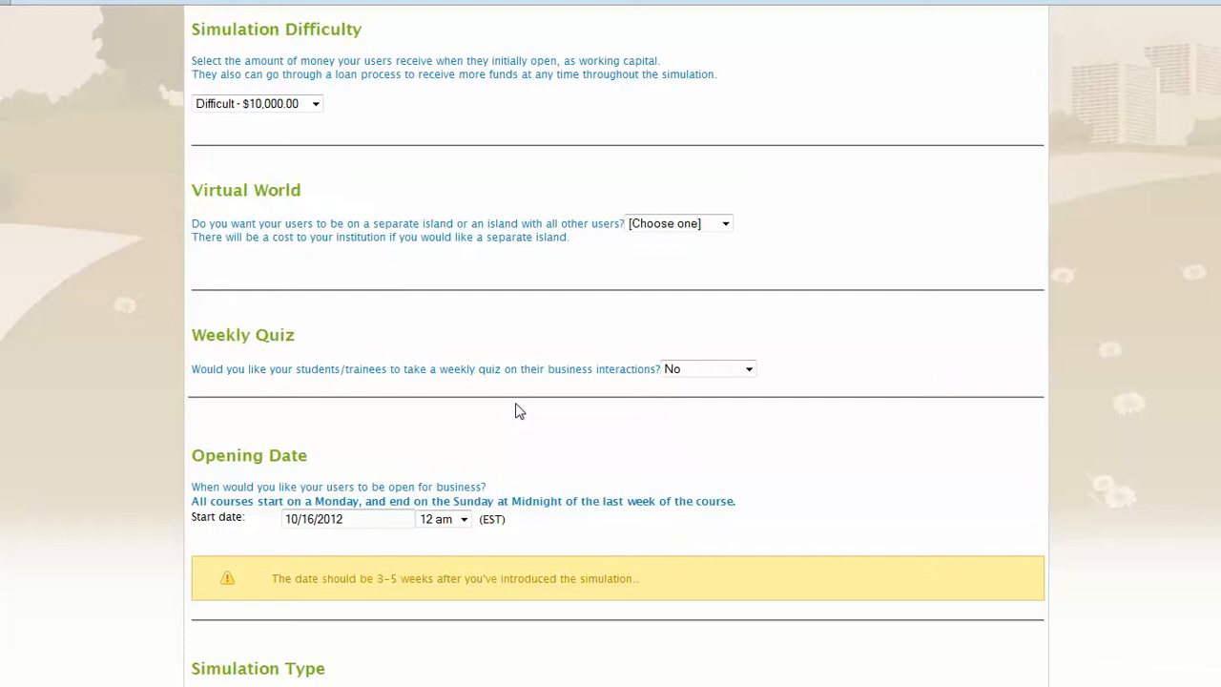
left_click(686, 223)
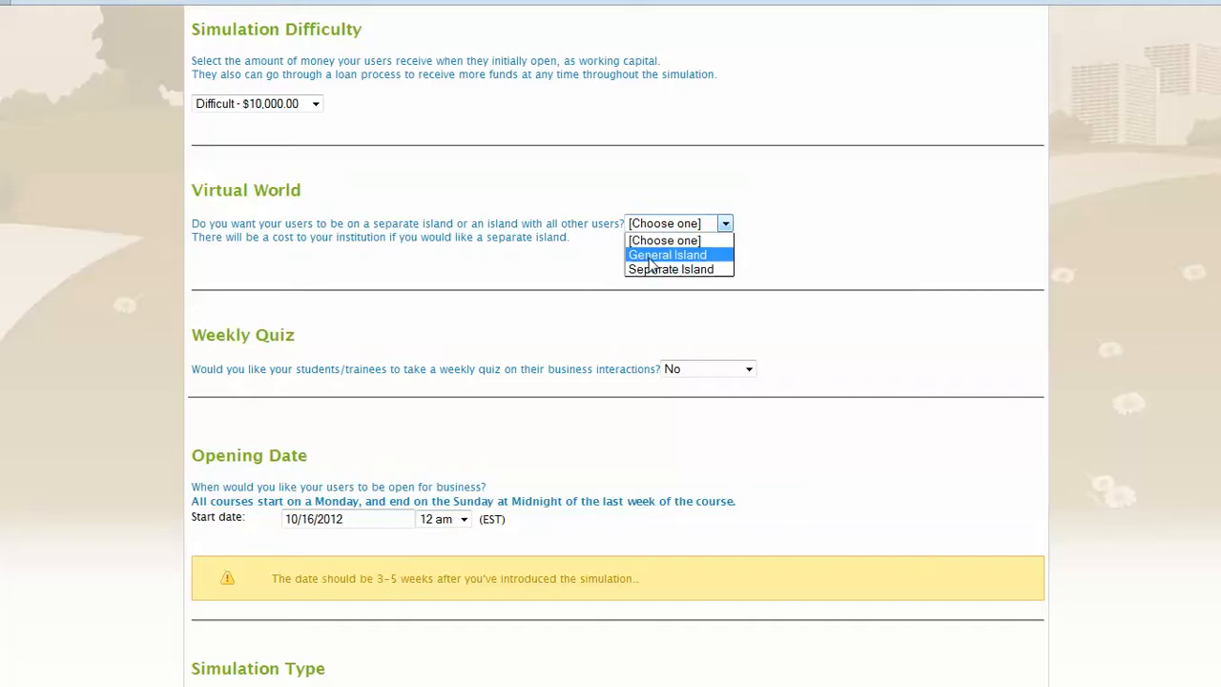
left_click(651, 254)
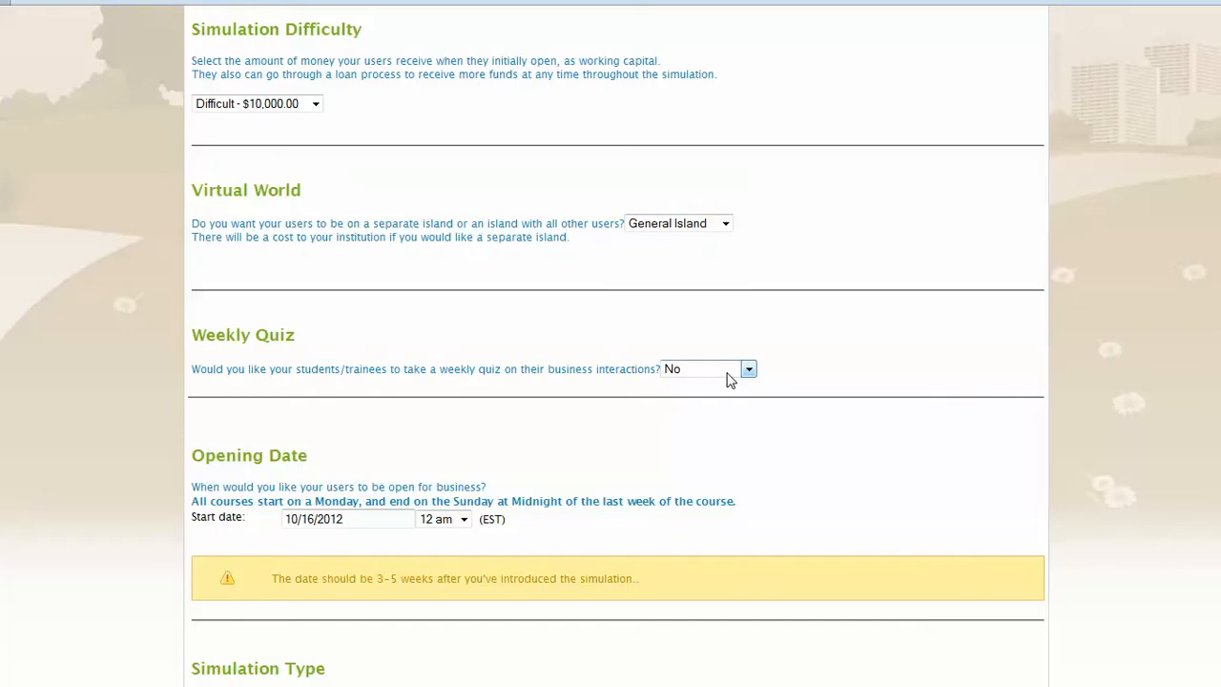
left_click(727, 374)
left_click(726, 373)
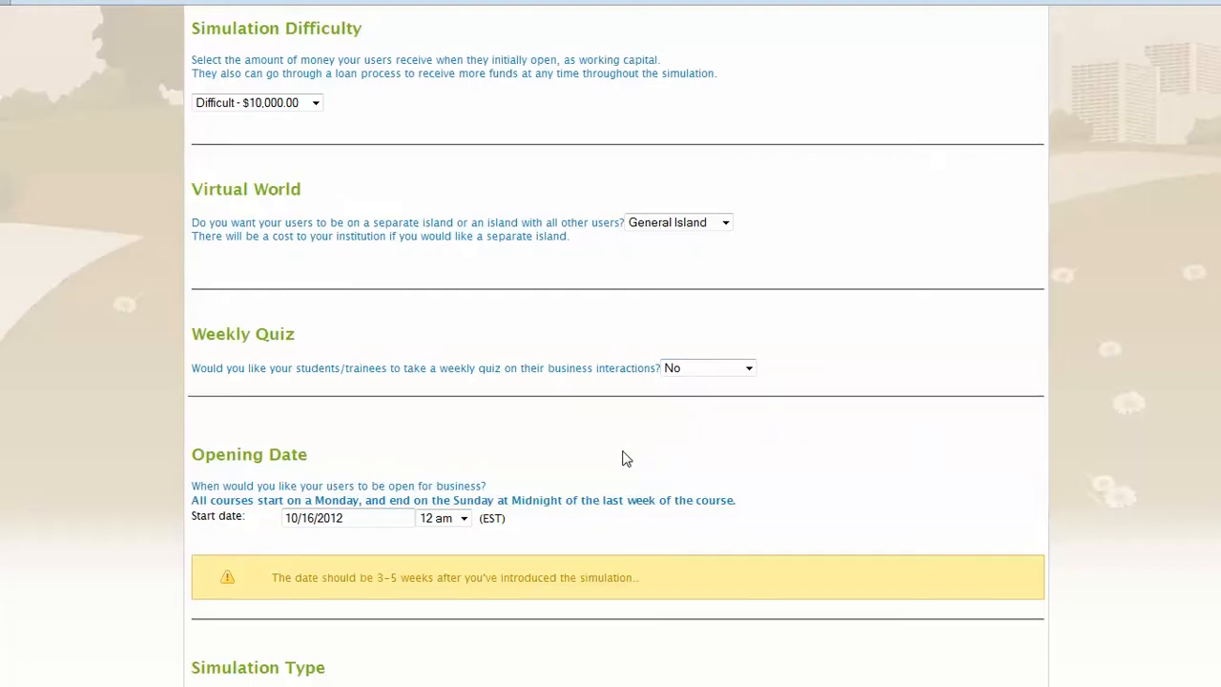
Step: Set the course's opening date to Monday 11/26/2012
scroll(624, 459, "down", 1)
scroll(625, 458, "down", 1)
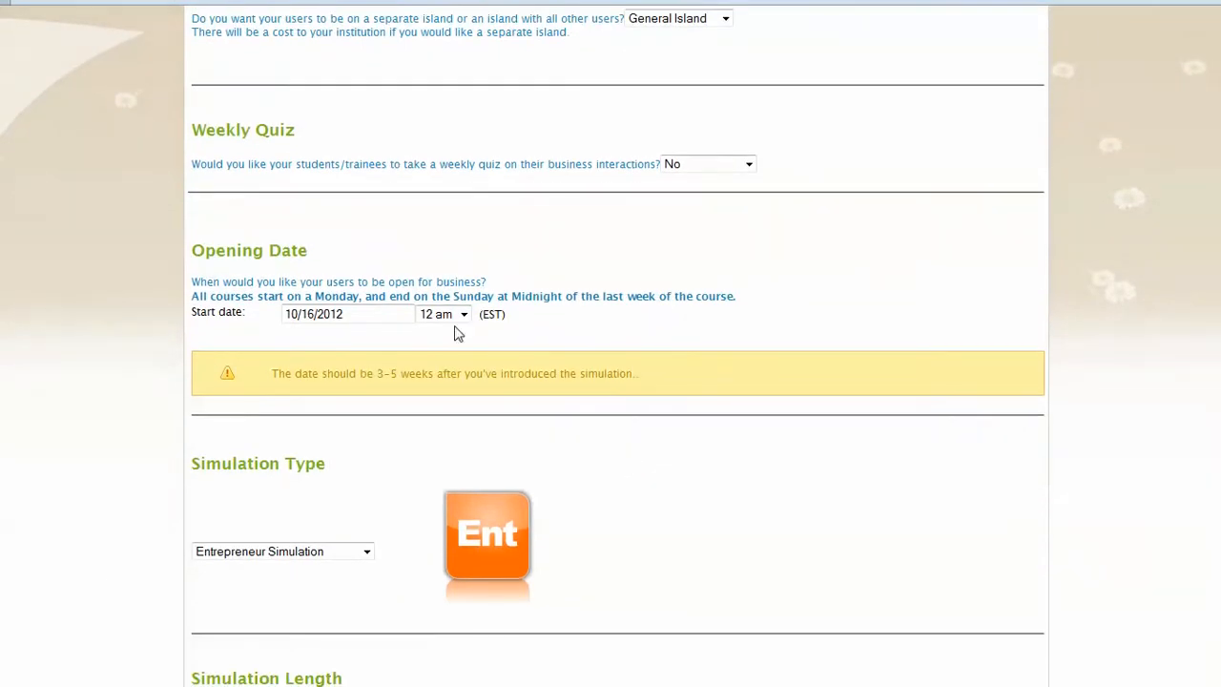
scroll(456, 292, "down", 1)
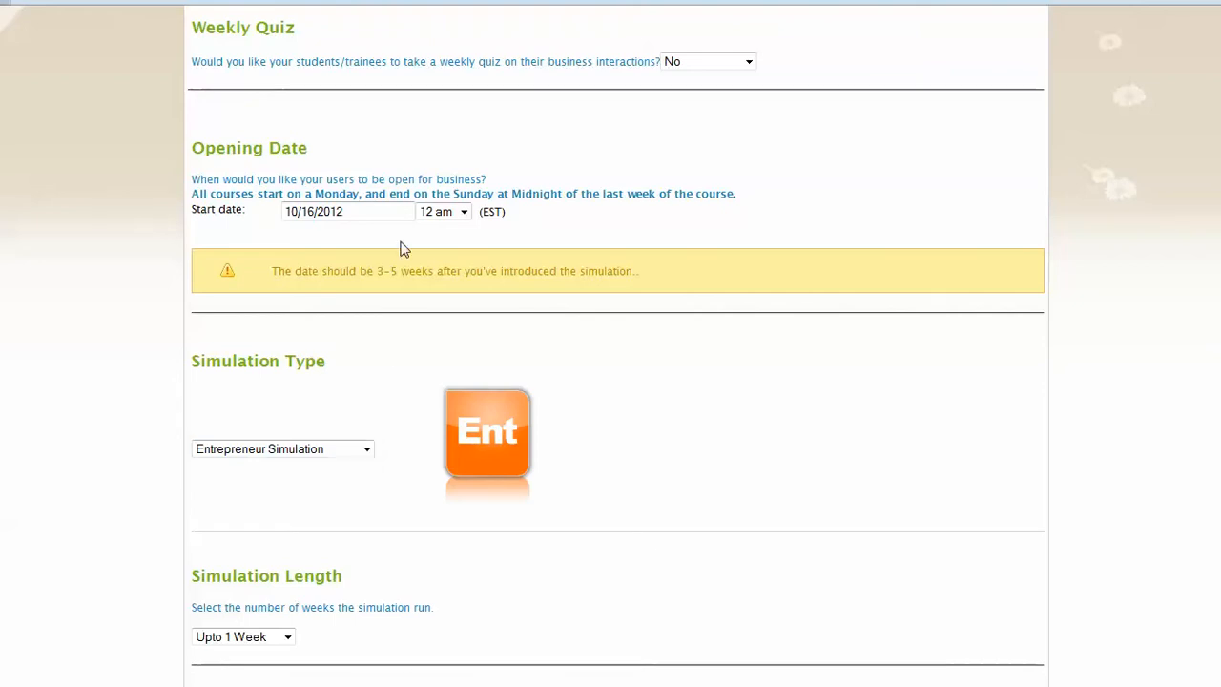
left_click(394, 213)
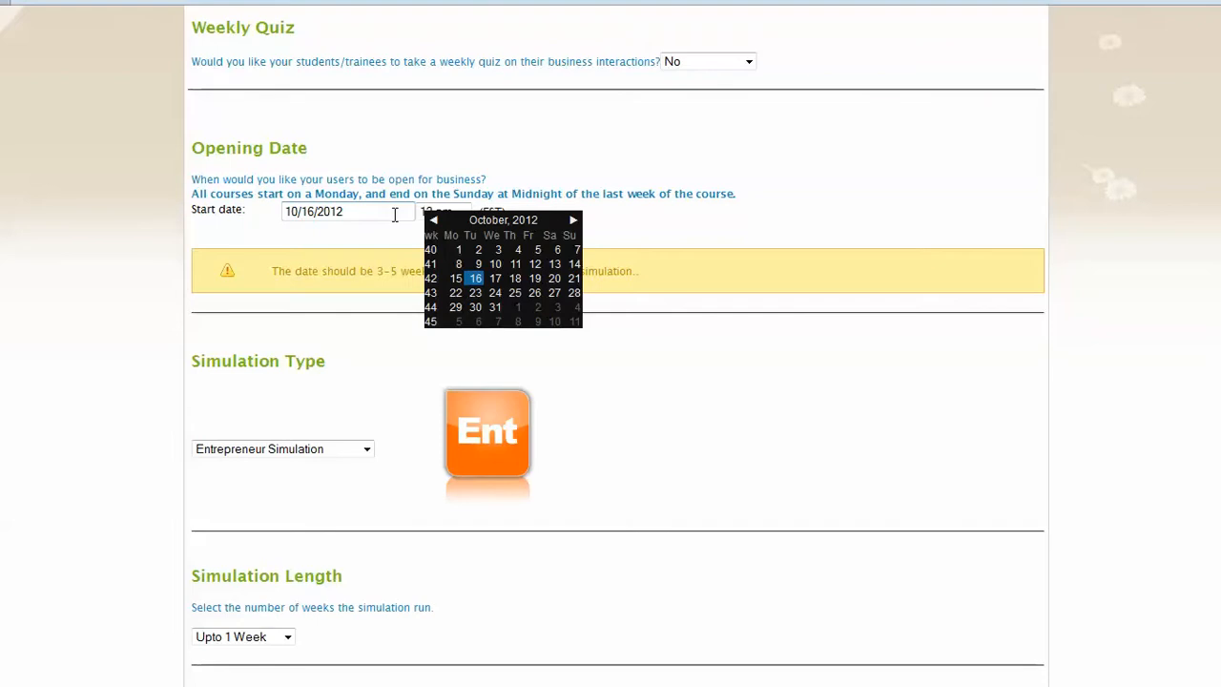
left_click(573, 220)
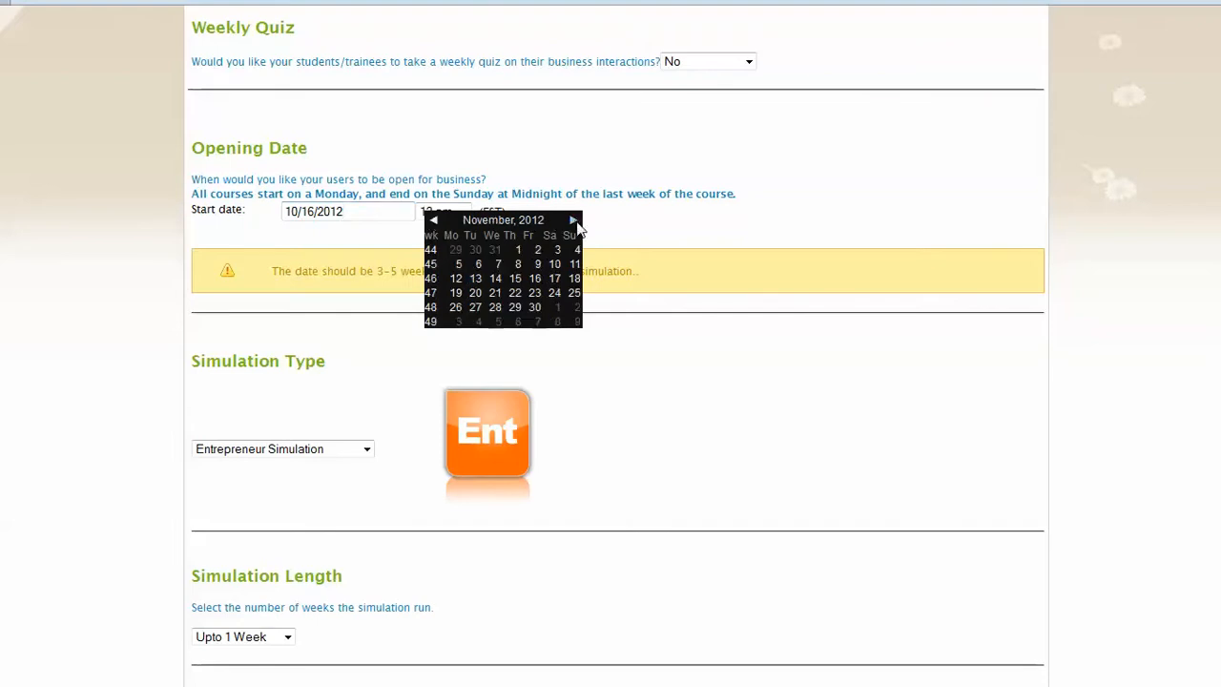
left_click(455, 307)
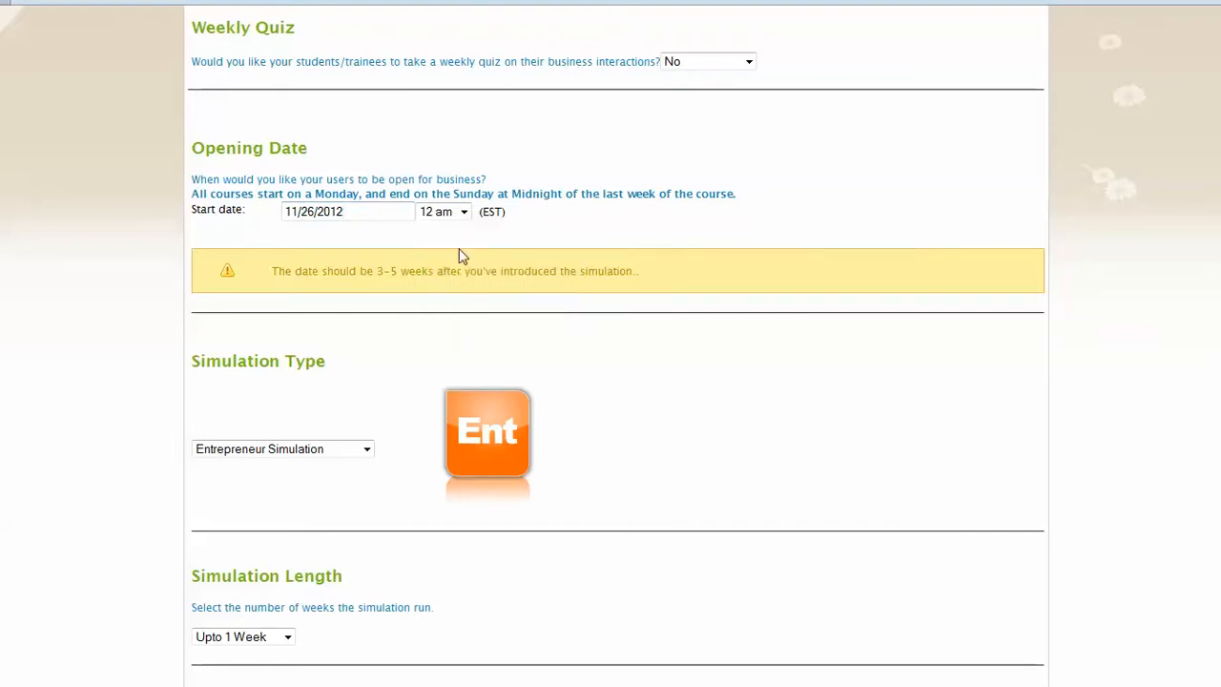
Step: Keep Entrepreneur Simulation as the simulation type and set the simulation length to 6 Weeks
left_click(313, 450)
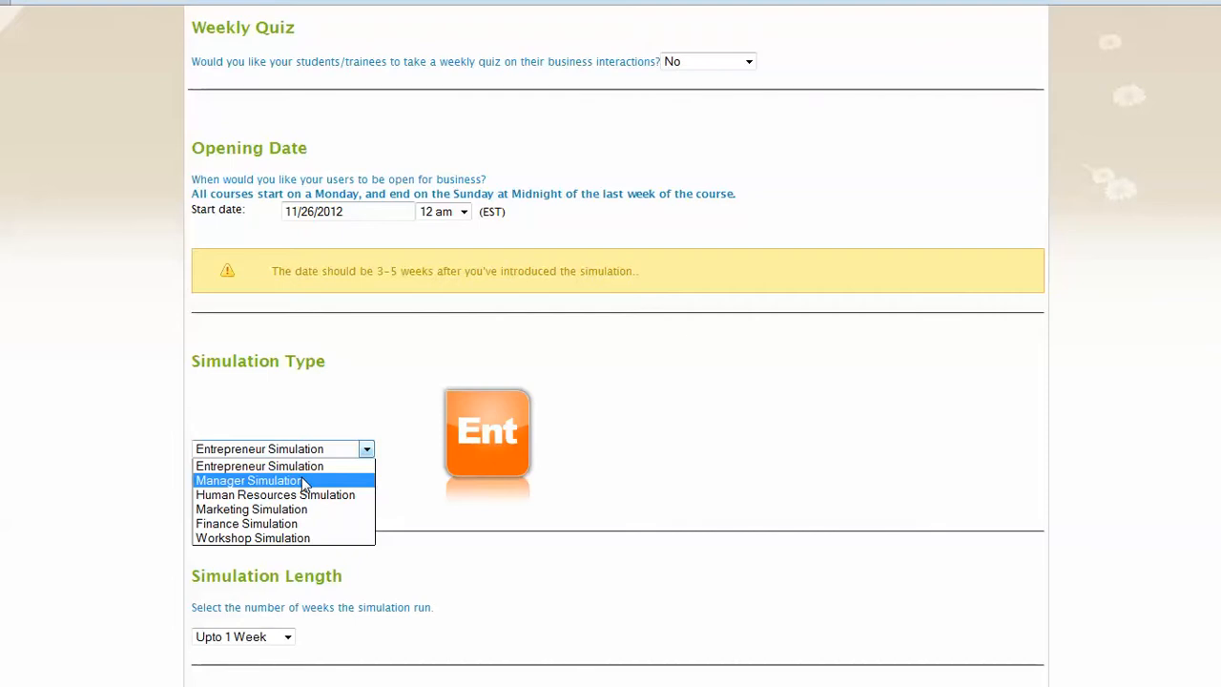
left_click(348, 408)
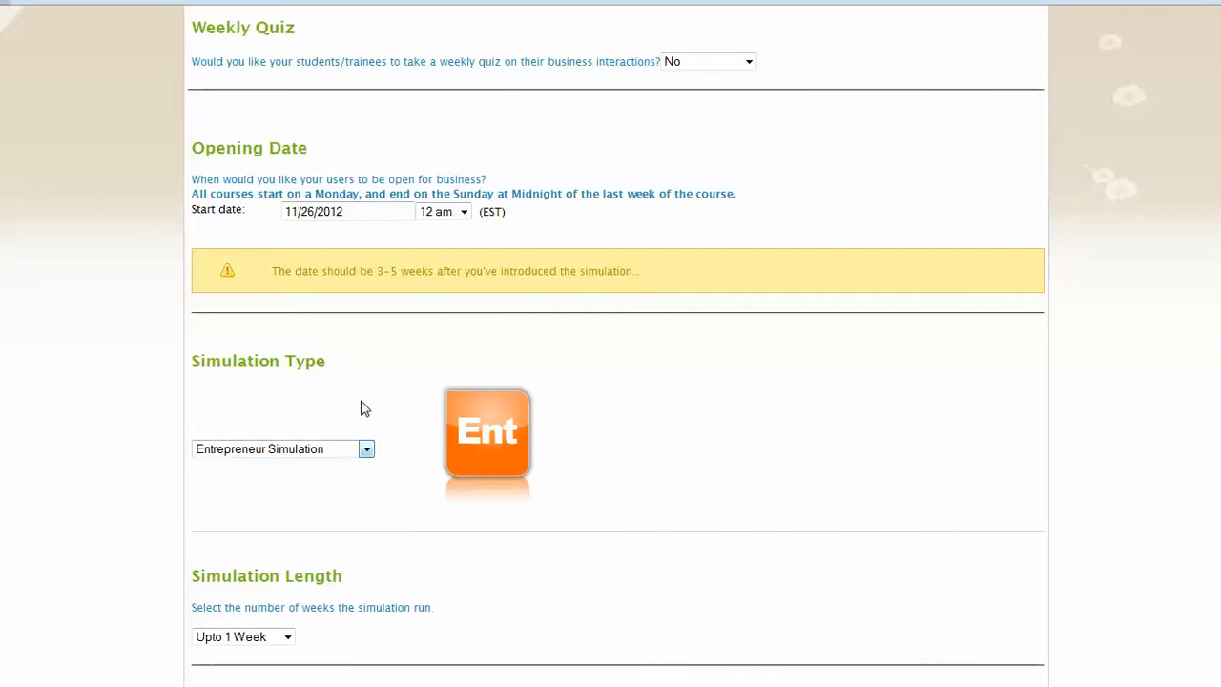
scroll(363, 406, "down", 3)
scroll(363, 402, "down", 2)
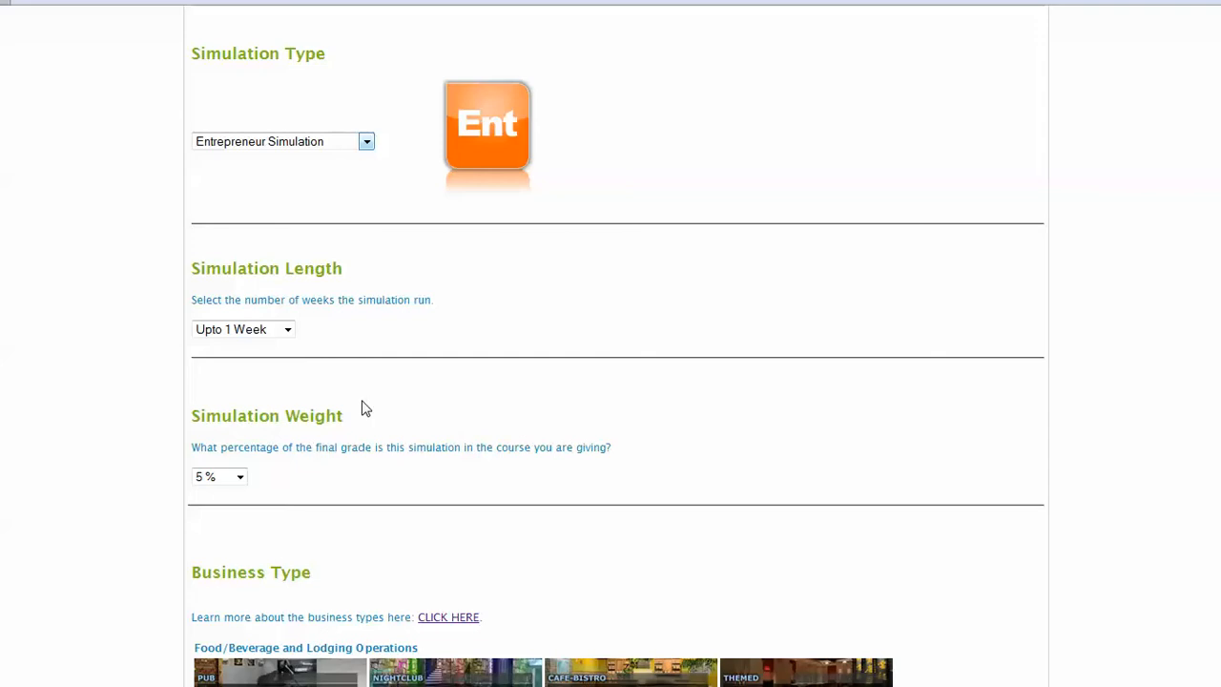
left_click(273, 331)
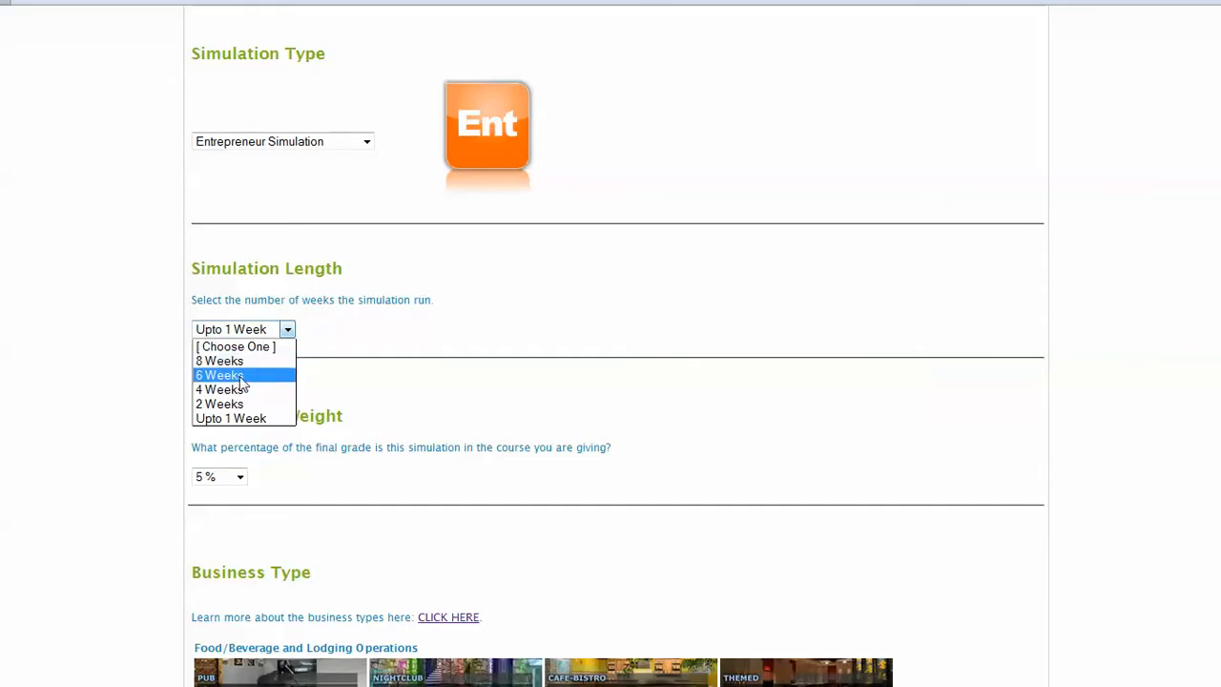
left_click(240, 376)
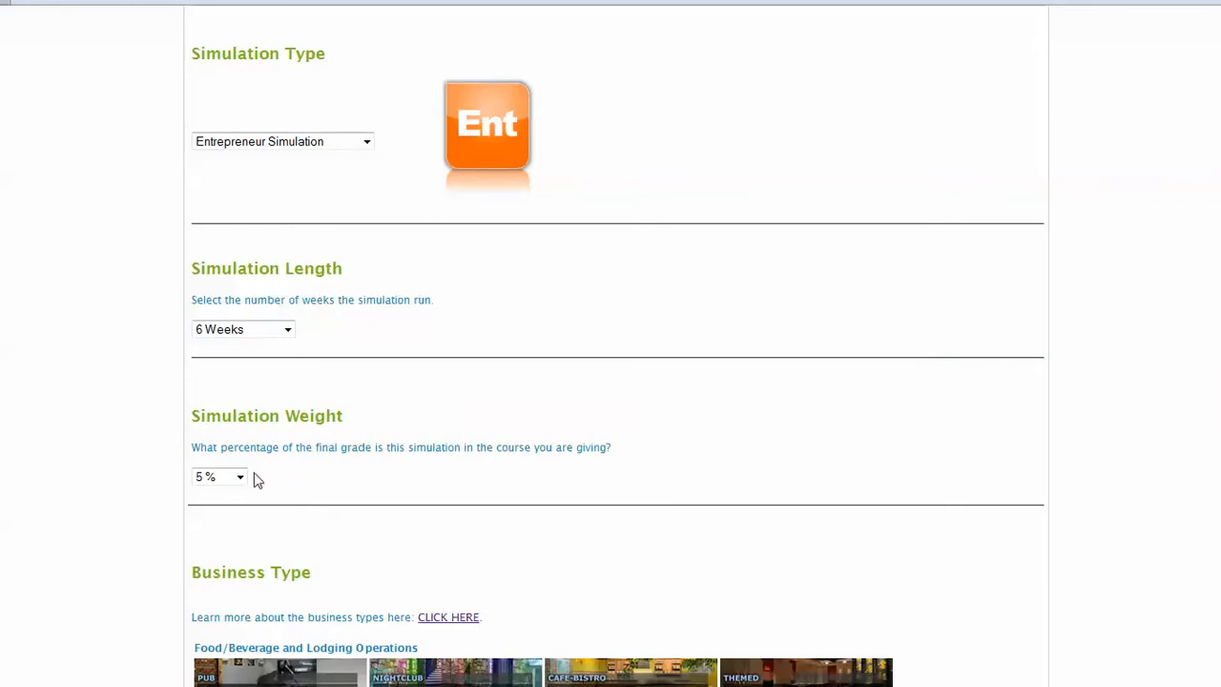
Step: Set the simulation weight to 60 % of the final grade
scroll(272, 458, "down", 3)
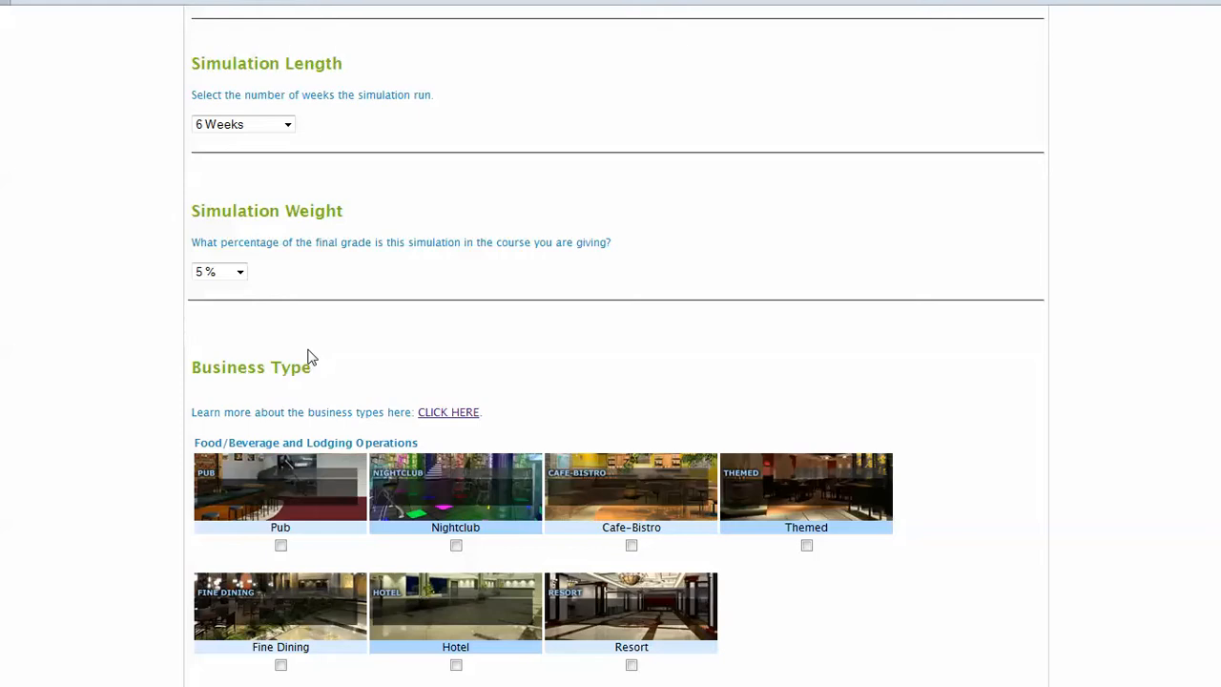
left_click(213, 271)
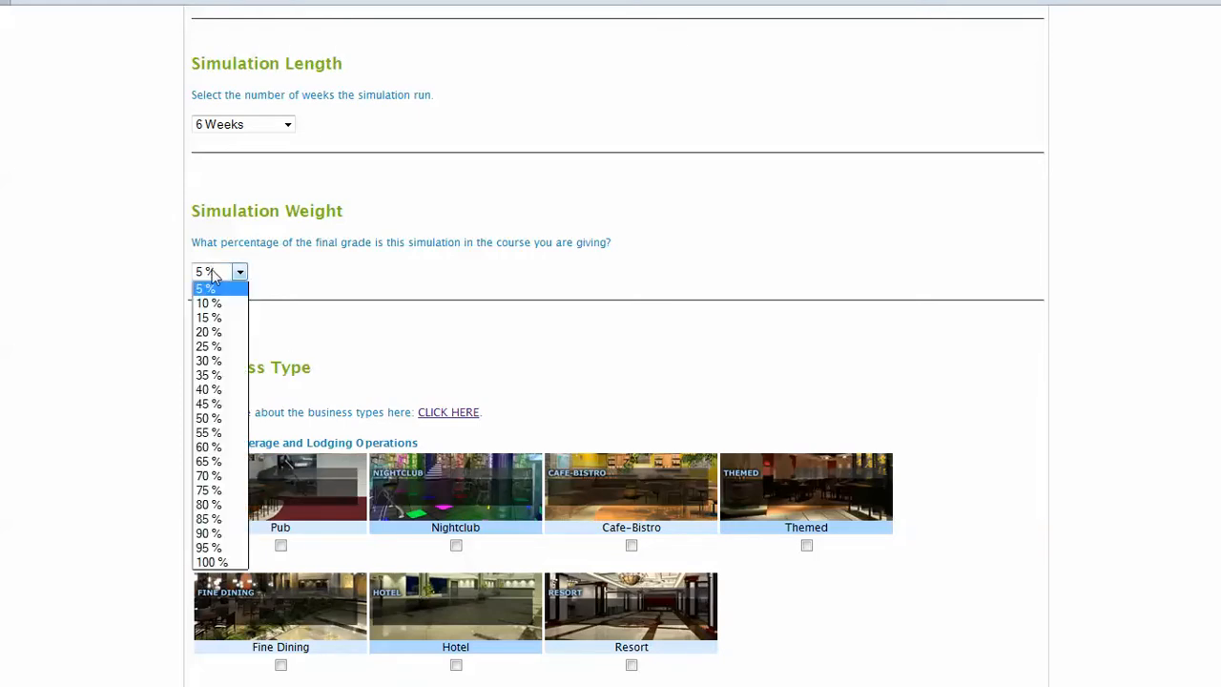
left_click(217, 446)
Step: Select Retail, Electronics, Fine Dining and Travel Tourism as the available business types
scroll(399, 369, "down", 3)
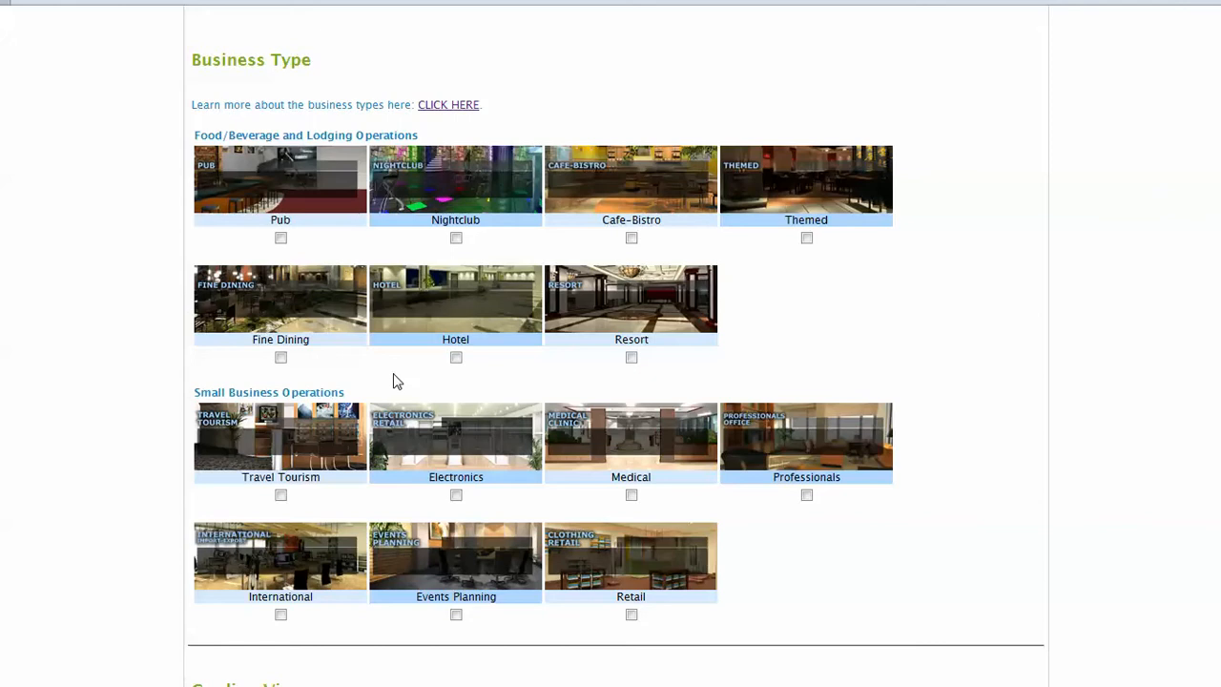
left_click(632, 616)
left_click(456, 495)
left_click(281, 357)
left_click(280, 494)
Step: Look at the page describing the business types and return to the course form
left_click(448, 105)
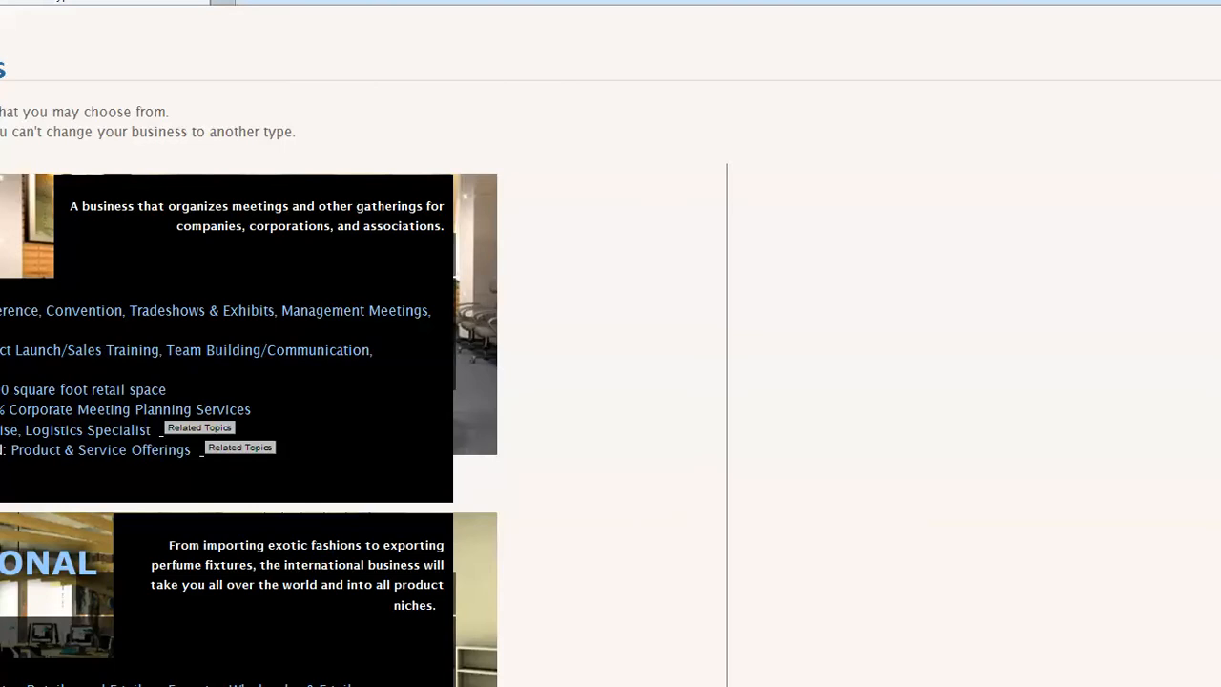
right_click(80, 1)
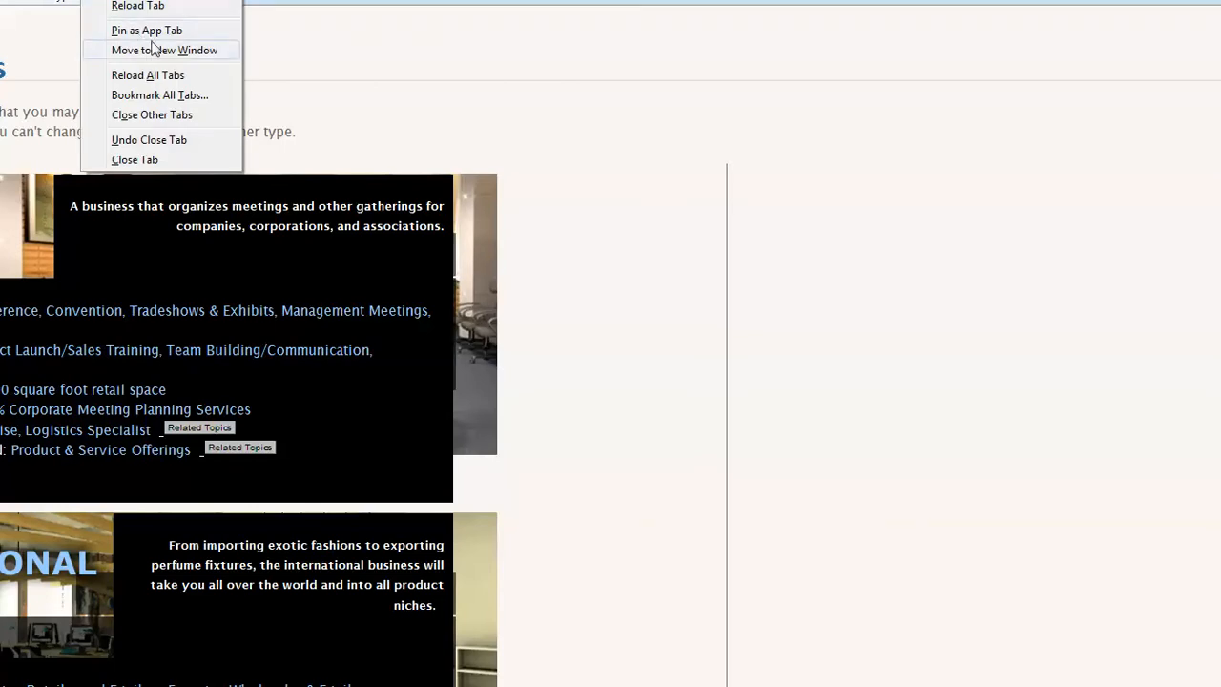
left_click(405, 116)
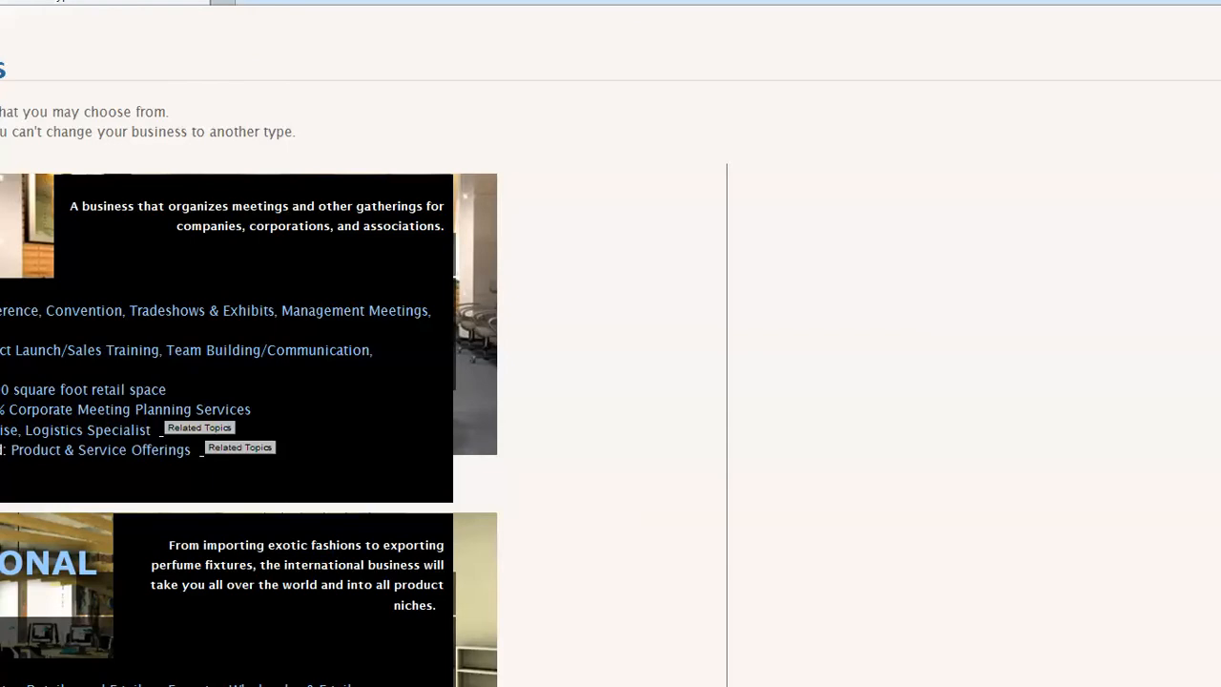
key("ctrl+shift+Tab")
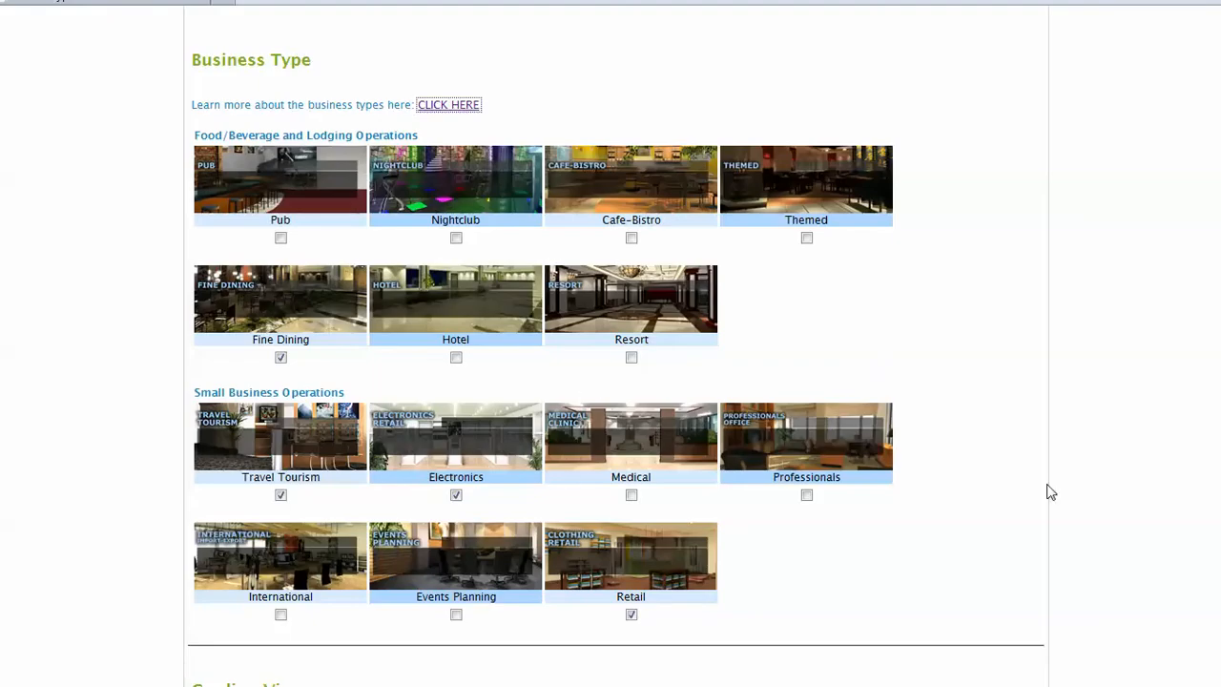
Step: Complete the course setup with the grading view and the deduction system both set to Yes
scroll(998, 476, "down", 3)
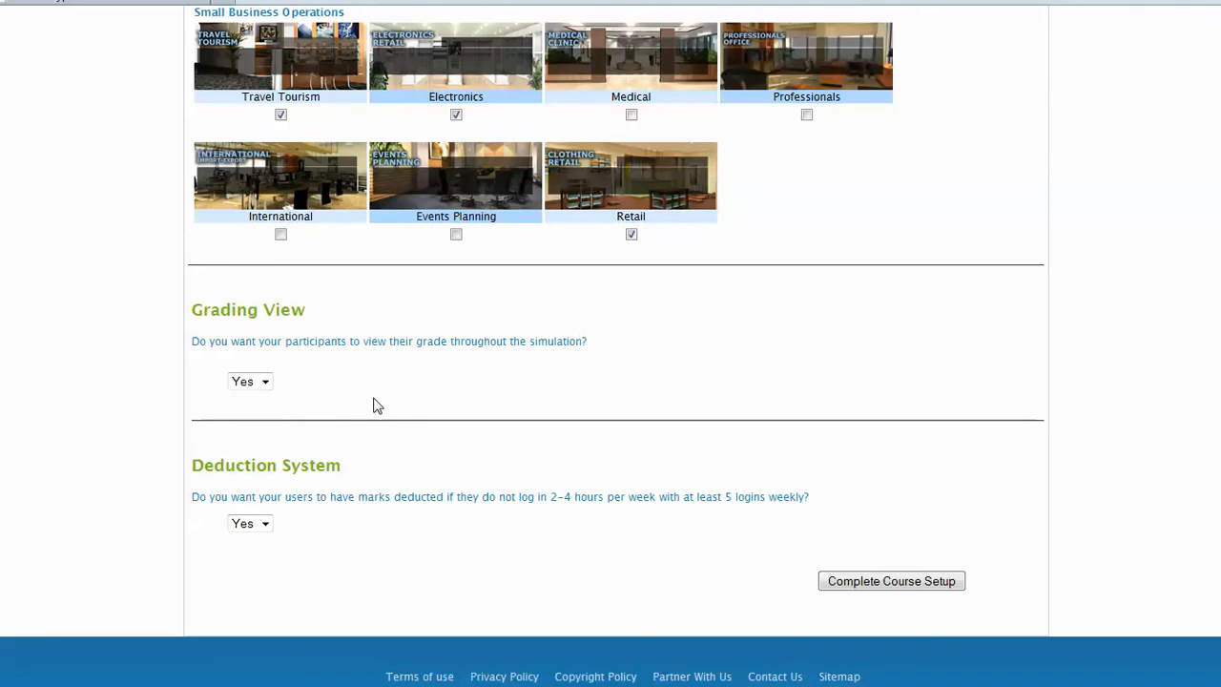
left_click(264, 381)
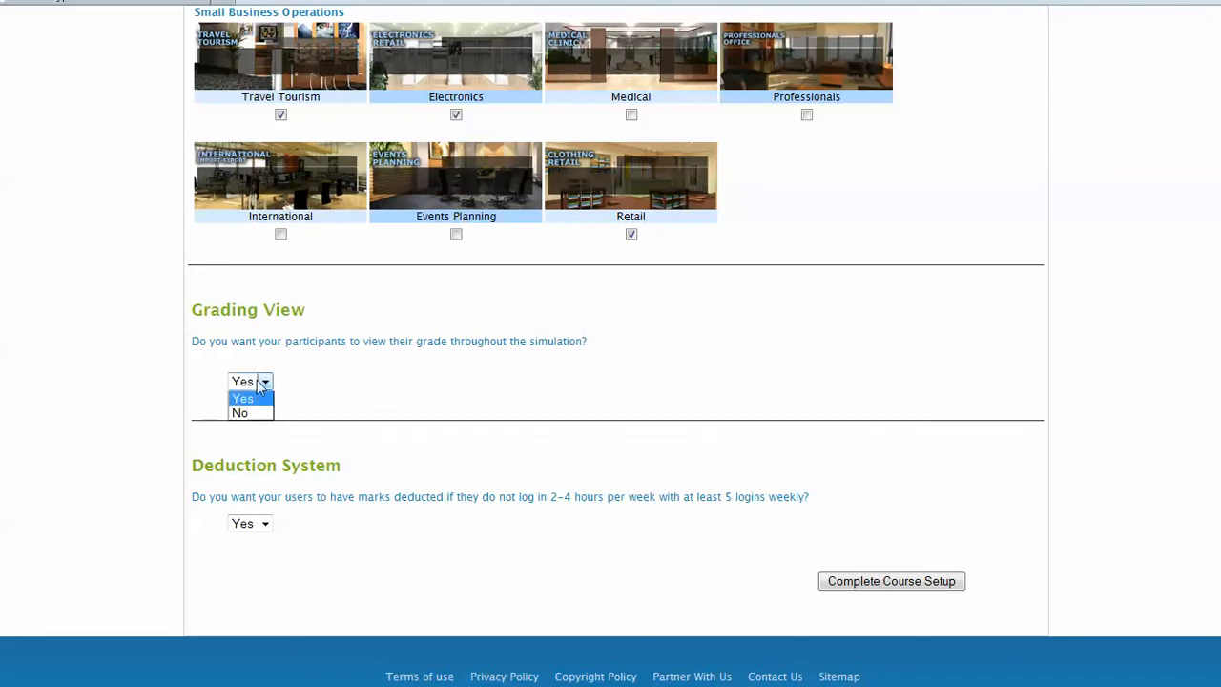
left_click(265, 396)
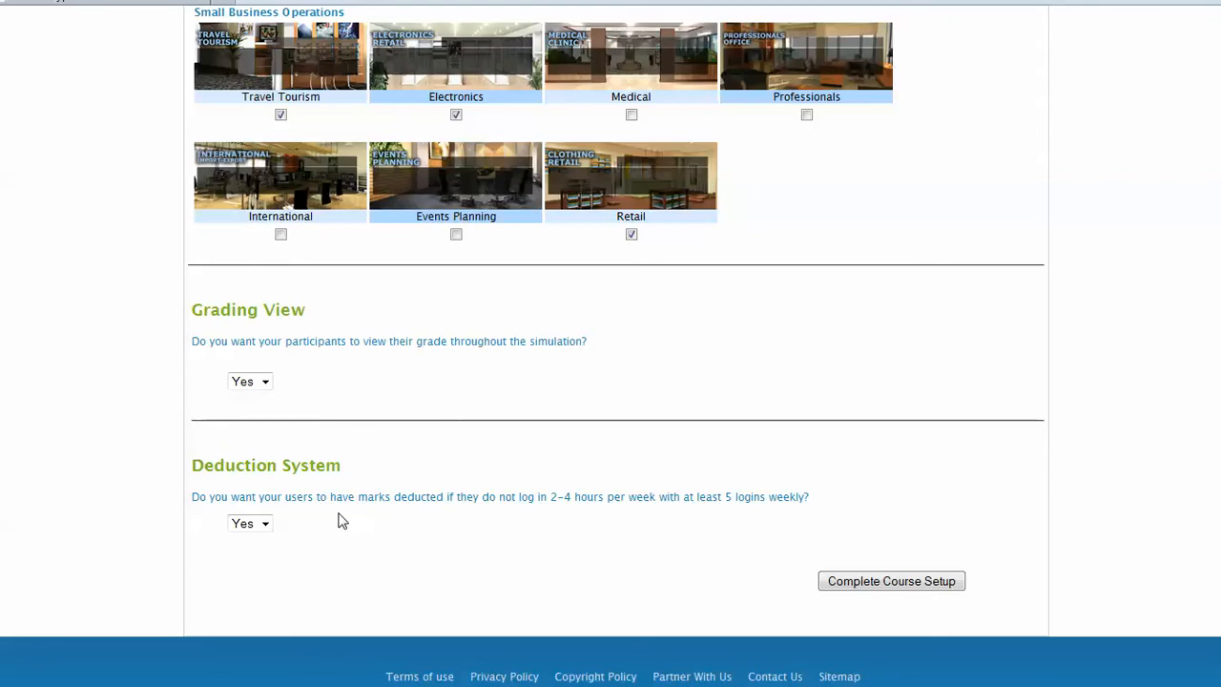
left_click(262, 525)
left_click(263, 524)
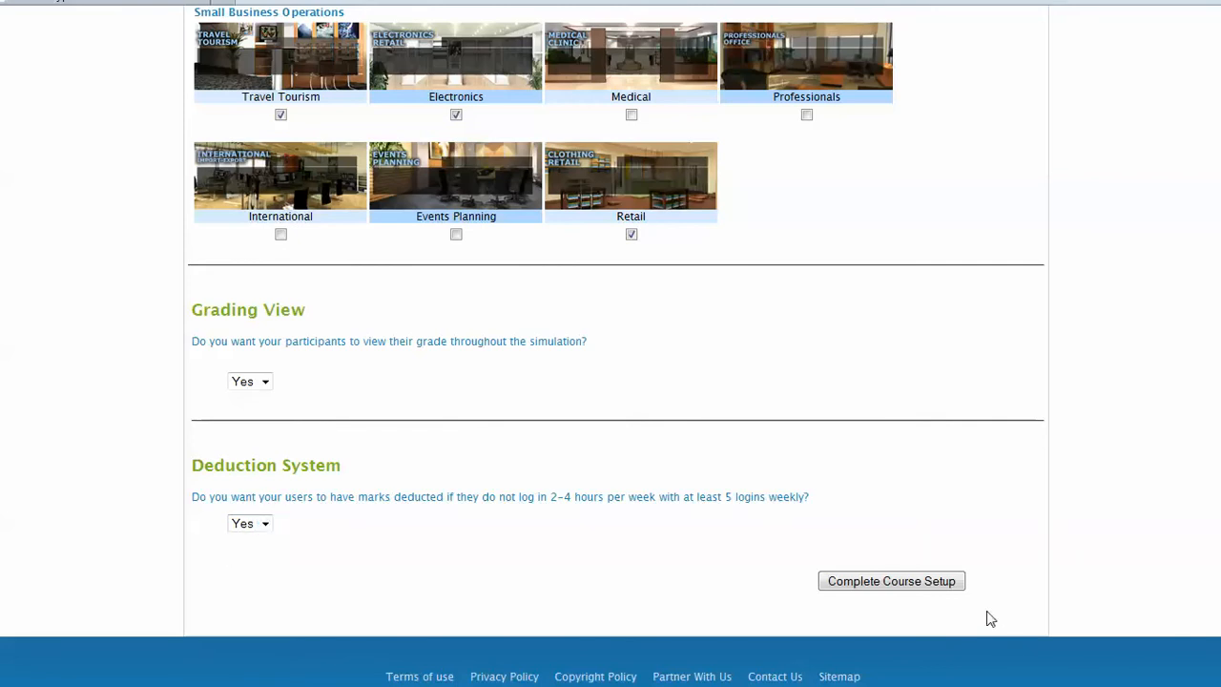
left_click(931, 588)
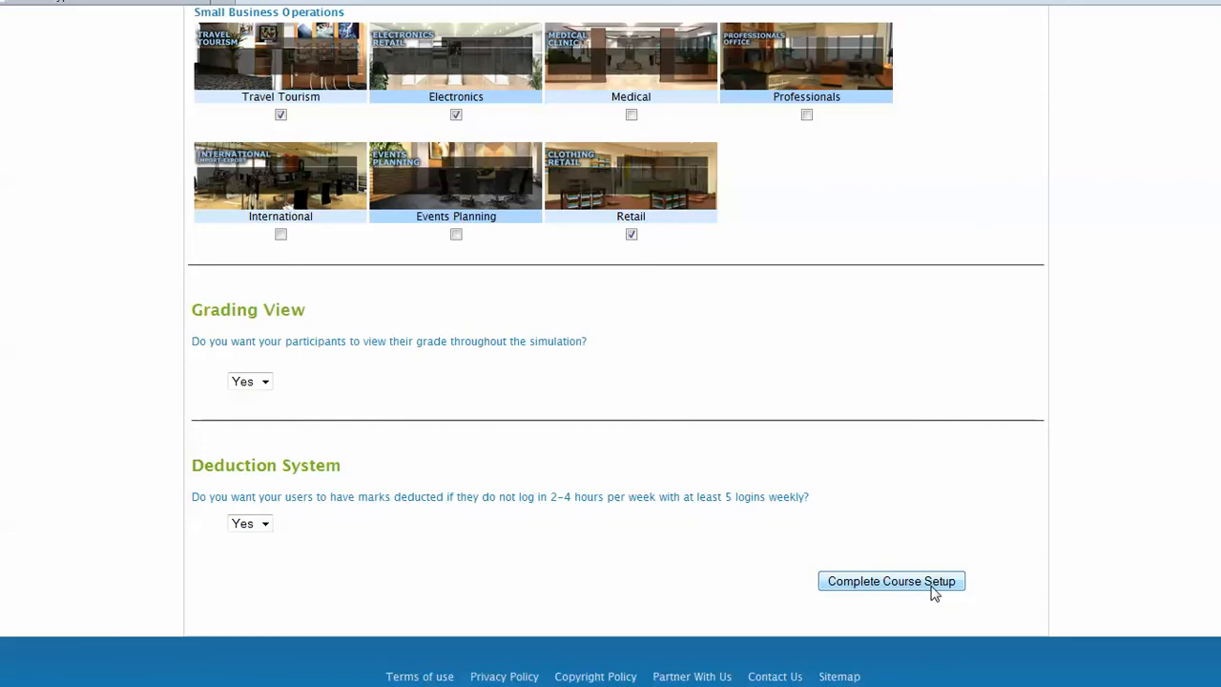